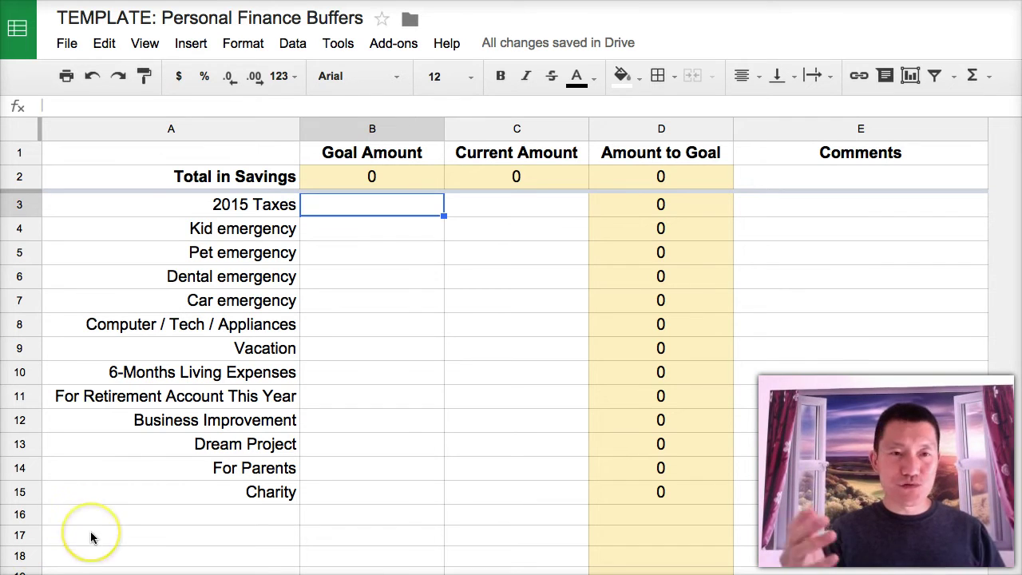
# - Review the emergency categories and Goal Amount column, ending on the Pet emergency goal cell
pyautogui.click(365, 251)
pyautogui.click(250, 176)
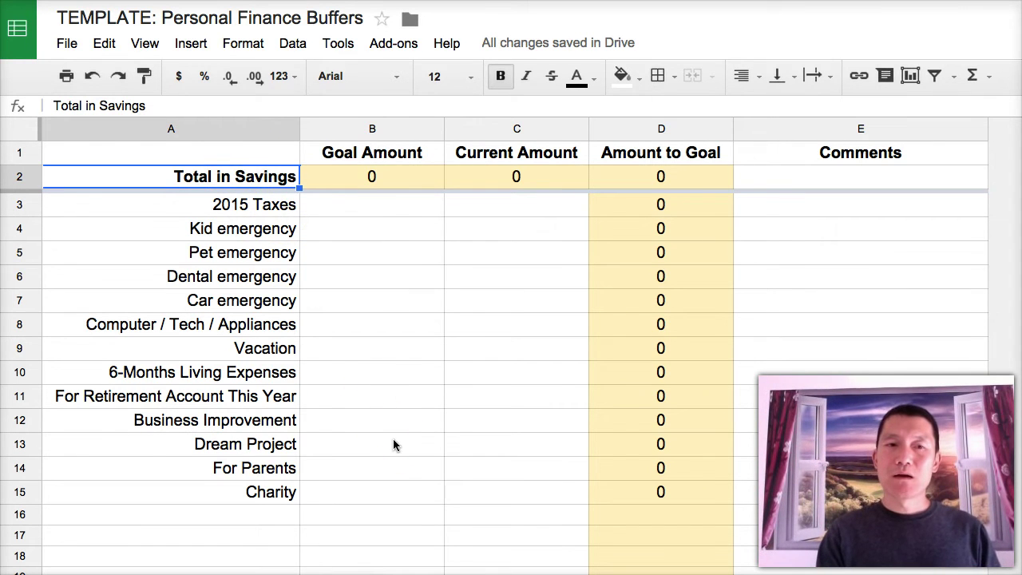
pyautogui.click(333, 239)
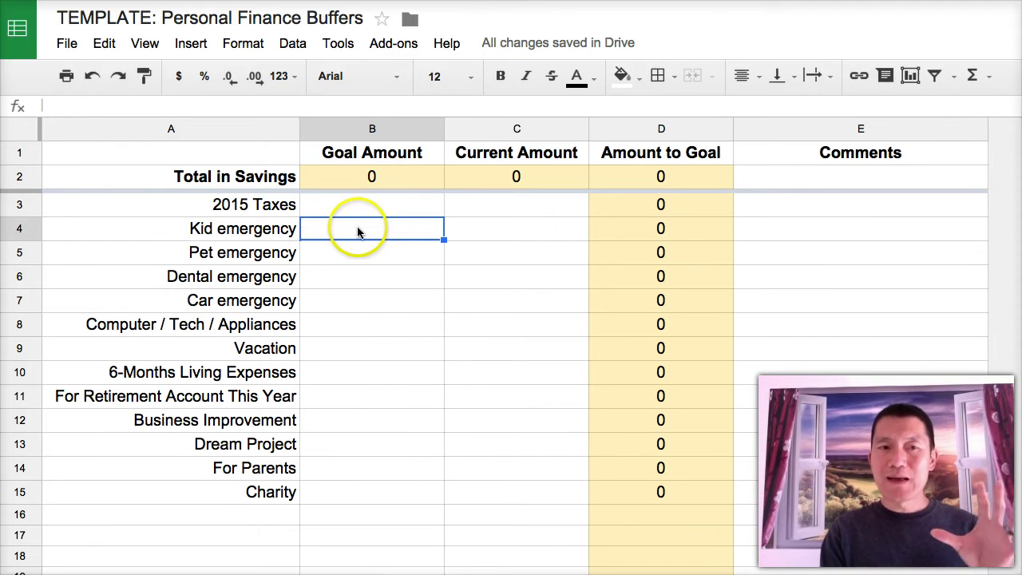
pyautogui.moveTo(354, 210); pyautogui.dragTo(352, 475)
pyautogui.click(242, 298)
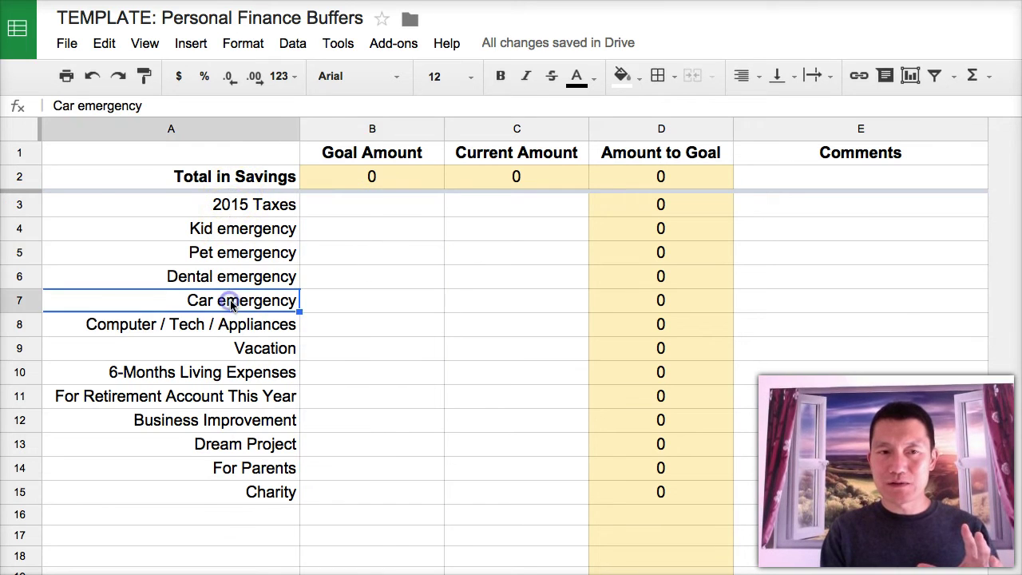
pyautogui.click(395, 220)
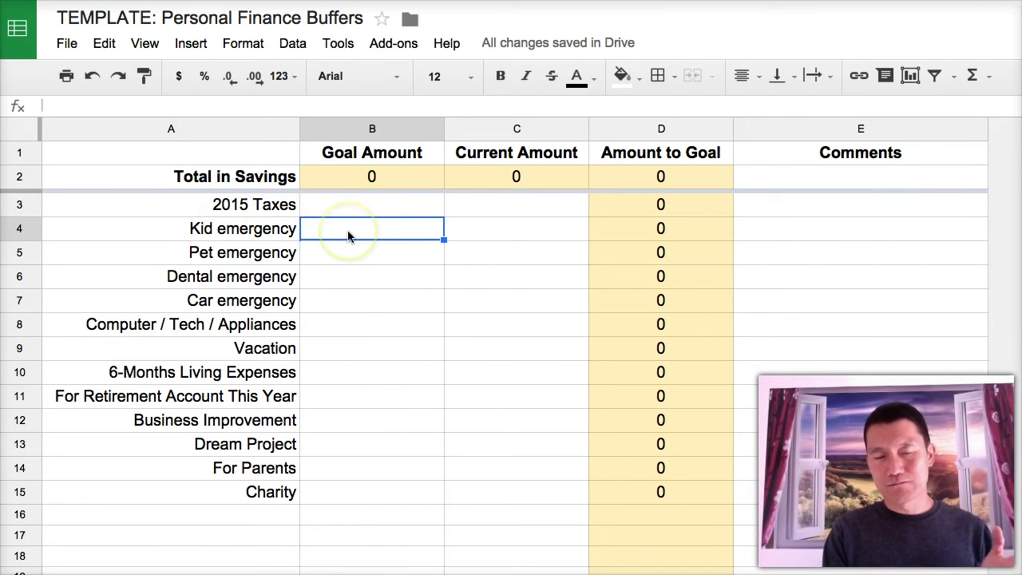
pyautogui.click(269, 230)
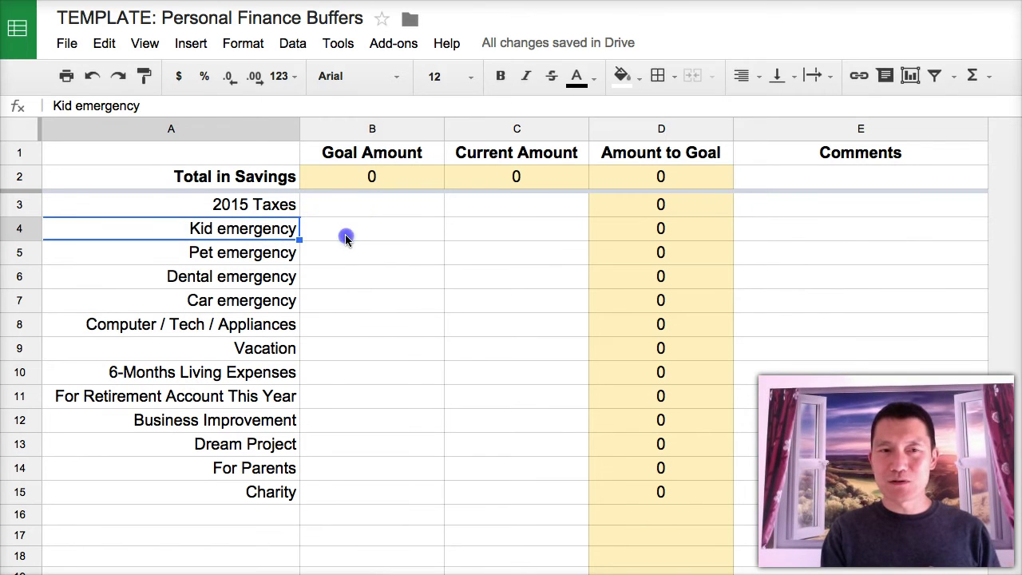
pyautogui.click(344, 235)
pyautogui.click(348, 257)
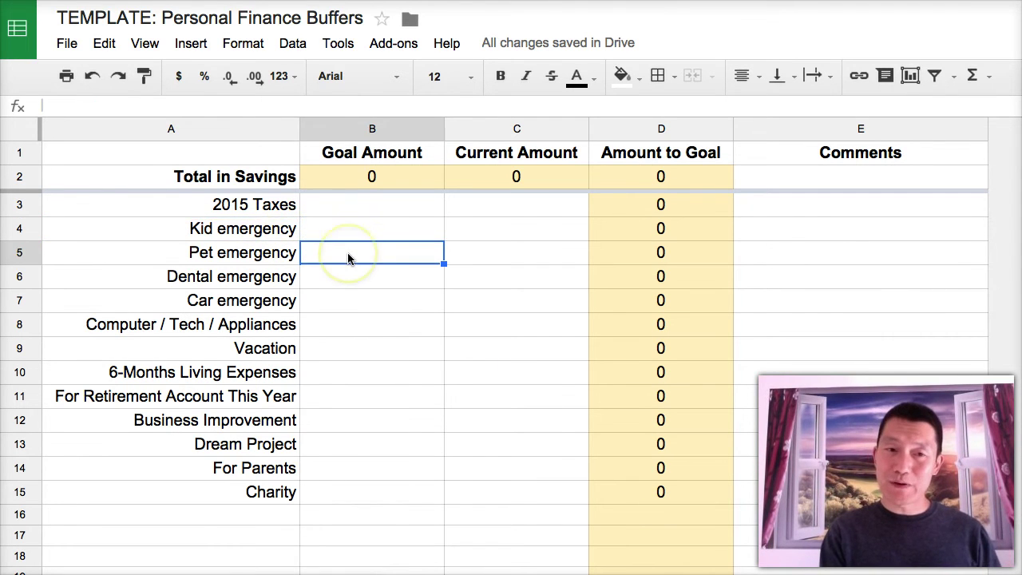
pyautogui.moveTo(294, 230); pyautogui.dragTo(271, 300)
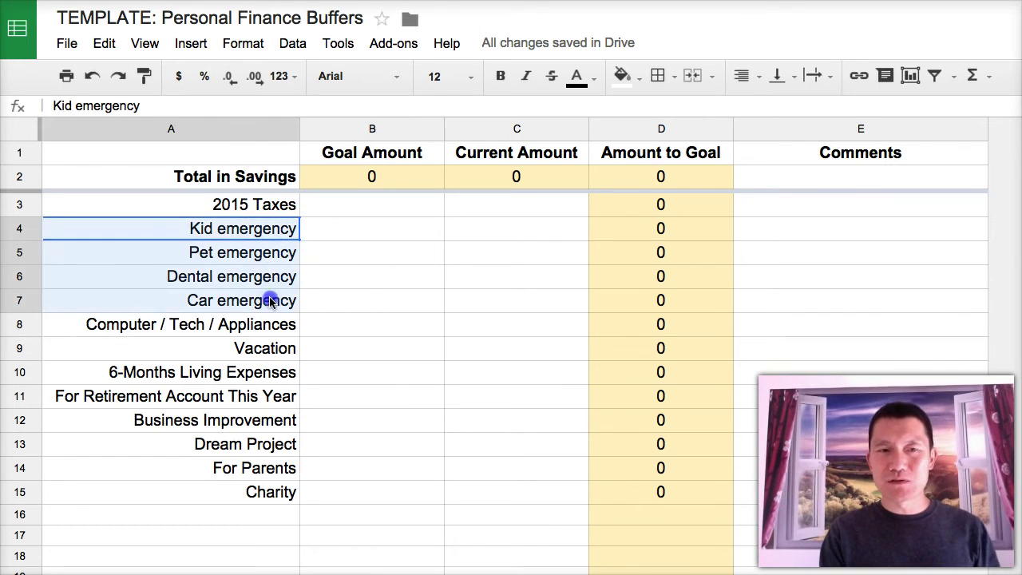
pyautogui.click(358, 230)
pyautogui.click(364, 252)
pyautogui.click(330, 252)
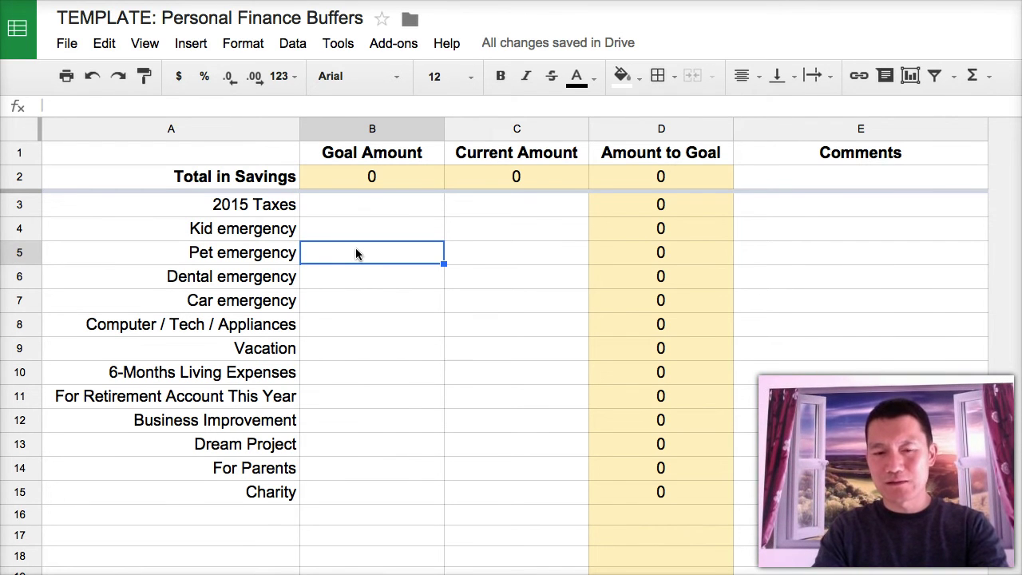
# - Enter goals of 500 for Pet emergency and 1000 for Dental emergency
pyautogui.write('500')
pyautogui.press('Return')
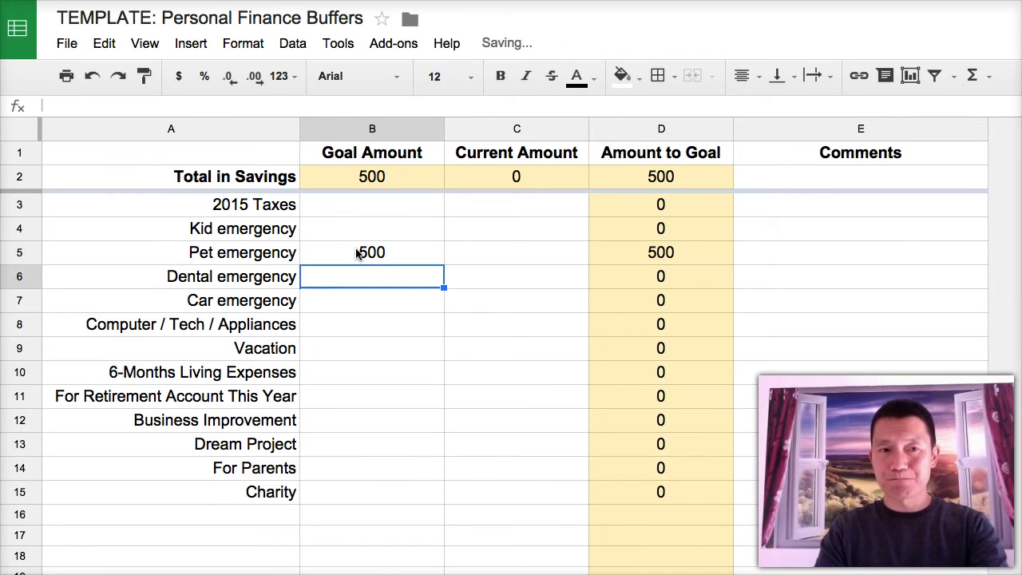
pyautogui.click(357, 253)
pyautogui.press('Down')
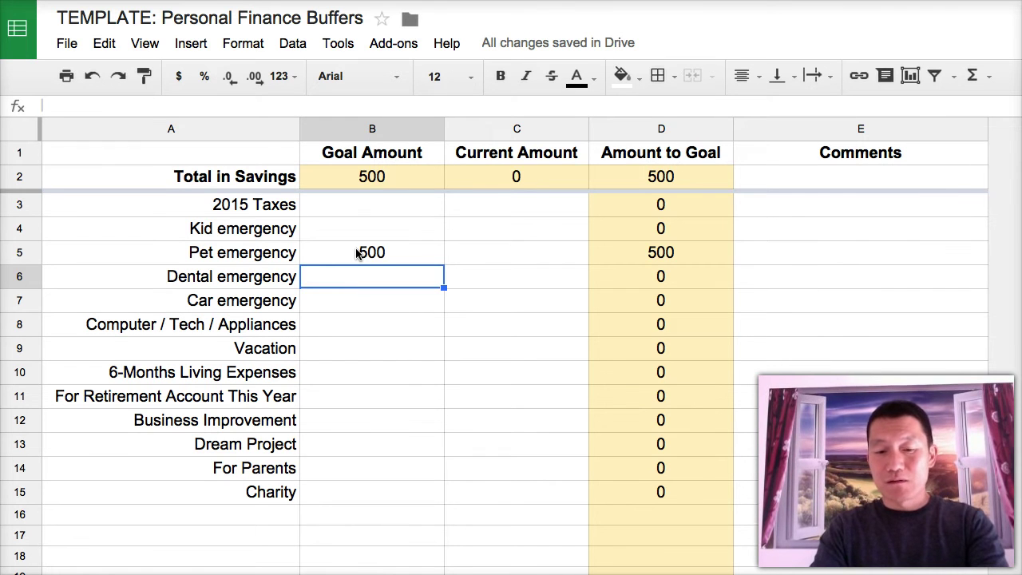
pyautogui.write('1000')
pyautogui.press('Return')
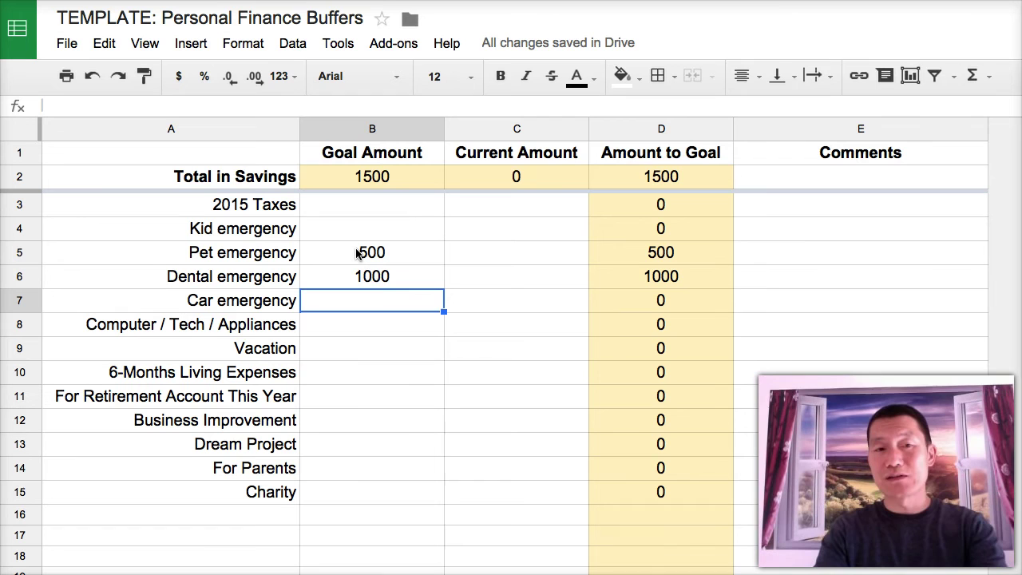
# - Enter goals of 1000 for Car emergency, 1500 for Computer / Tech / Appliances, 1000 for Vacation
pyautogui.write('1000')
pyautogui.press('Return')
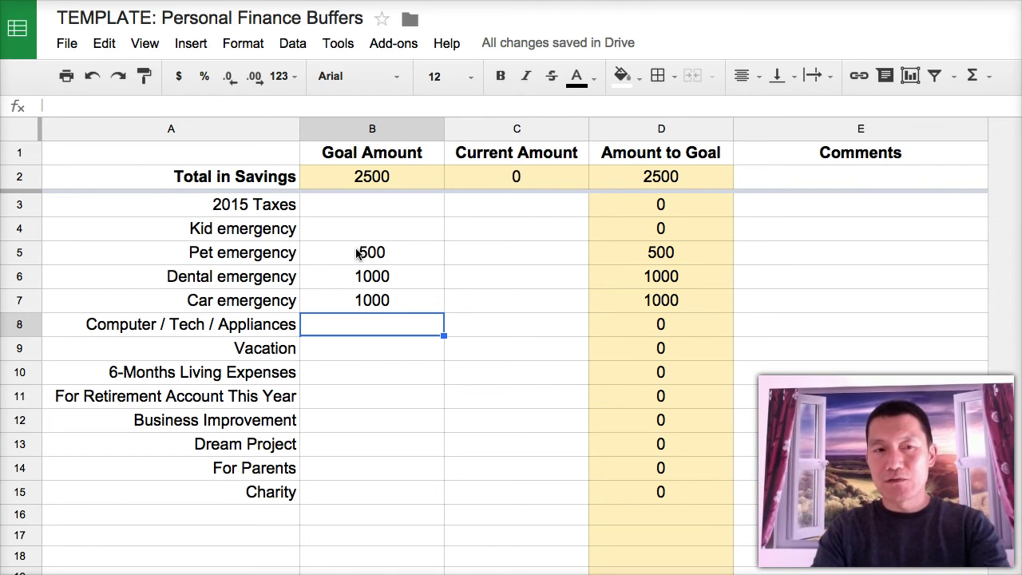
pyautogui.write('1500')
pyautogui.press('Return')
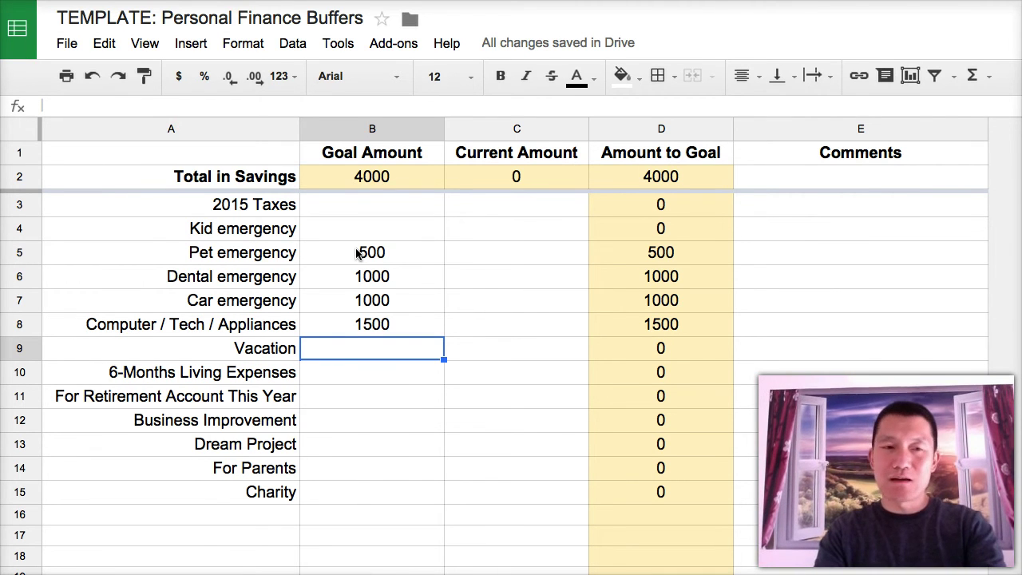
pyautogui.write('1000')
pyautogui.press('Return')
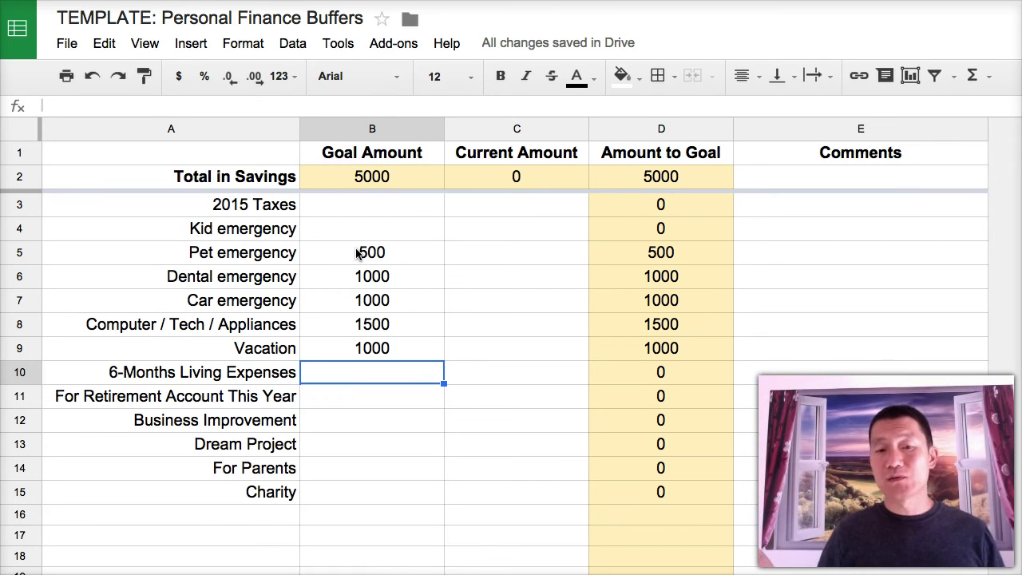
# - Enter 24000 as the living-expenses goal in B10
pyautogui.write('24000')
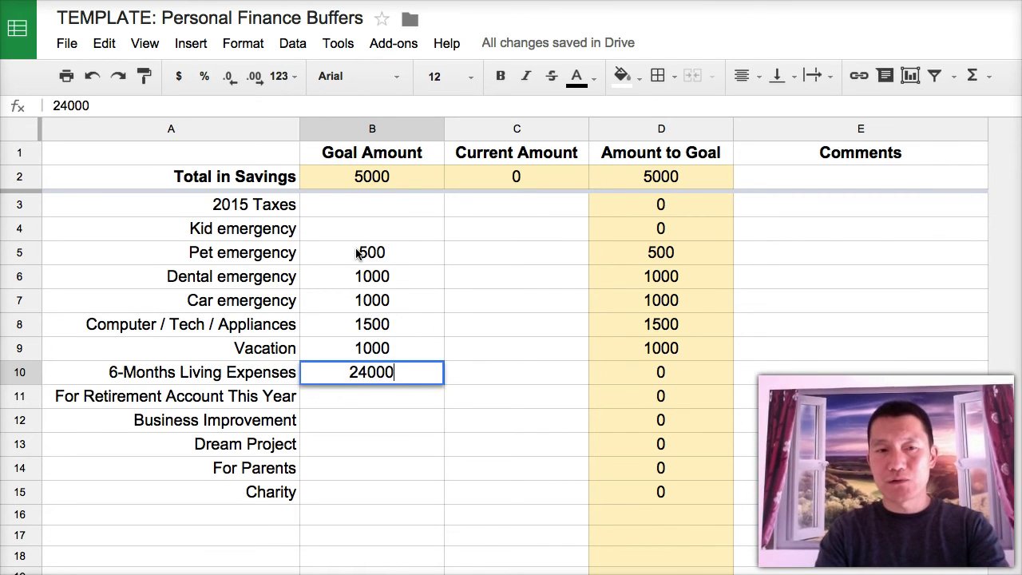
pyautogui.press('Return')
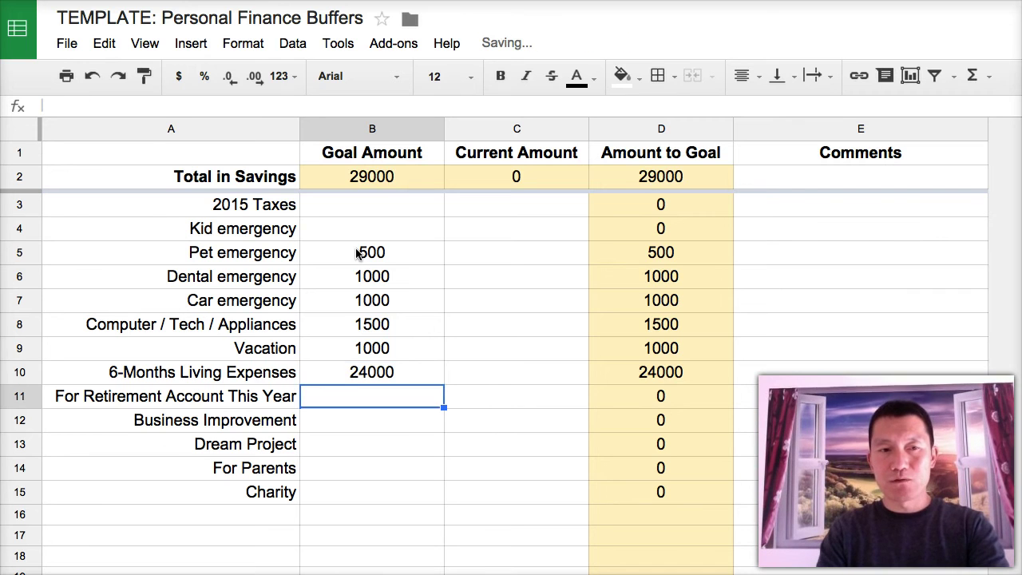
pyautogui.press('Up')
pyautogui.press('Left')
# - Rename the row to 3-Months Living Expenses and lower its goal to 12000
pyautogui.press('Return')
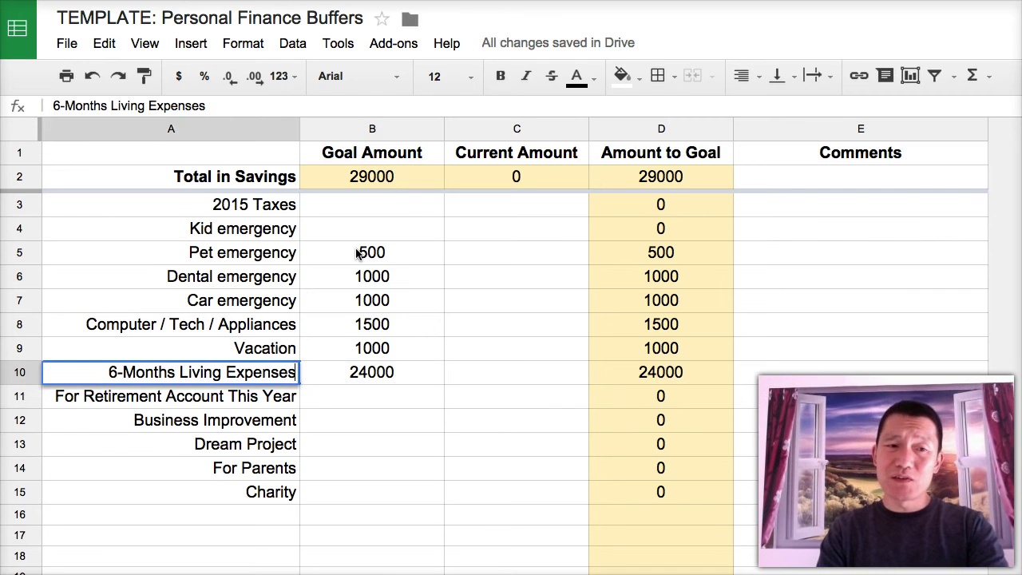
pyautogui.press('BackSpace')
pyautogui.write('3')
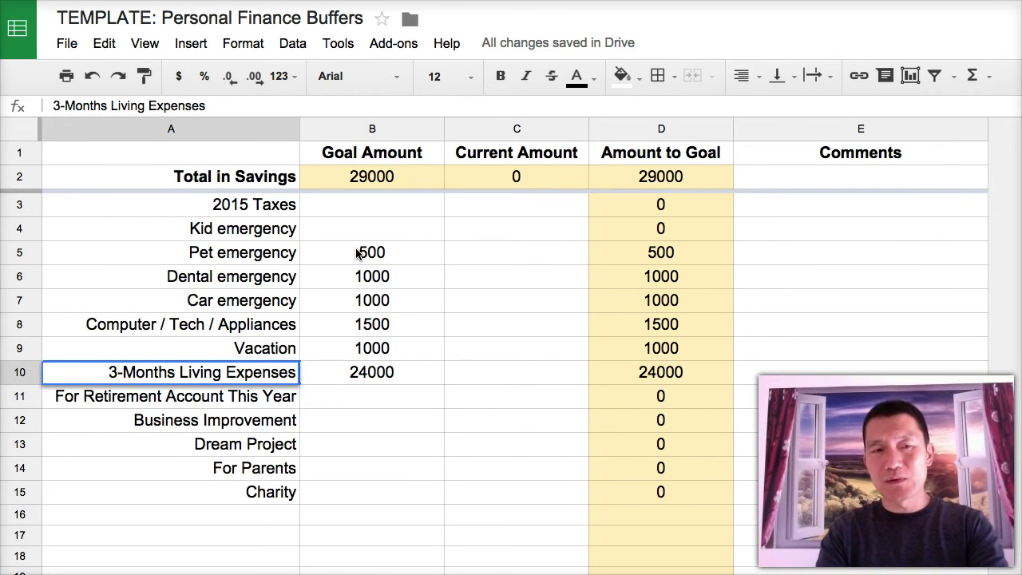
pyautogui.press('Tab')
pyautogui.write('12000')
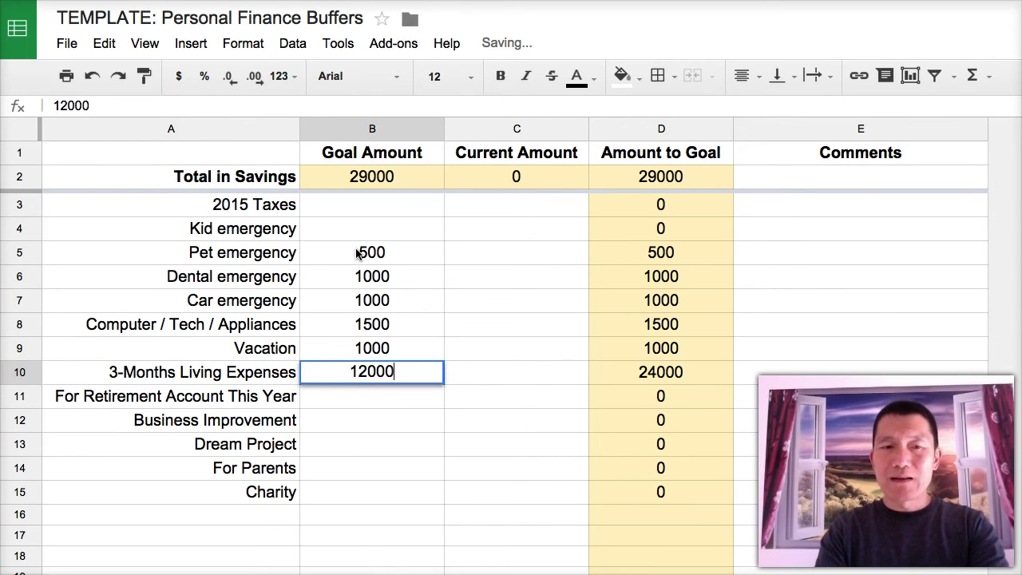
pyautogui.press('Return')
pyautogui.press('Up')
pyautogui.press('Right')
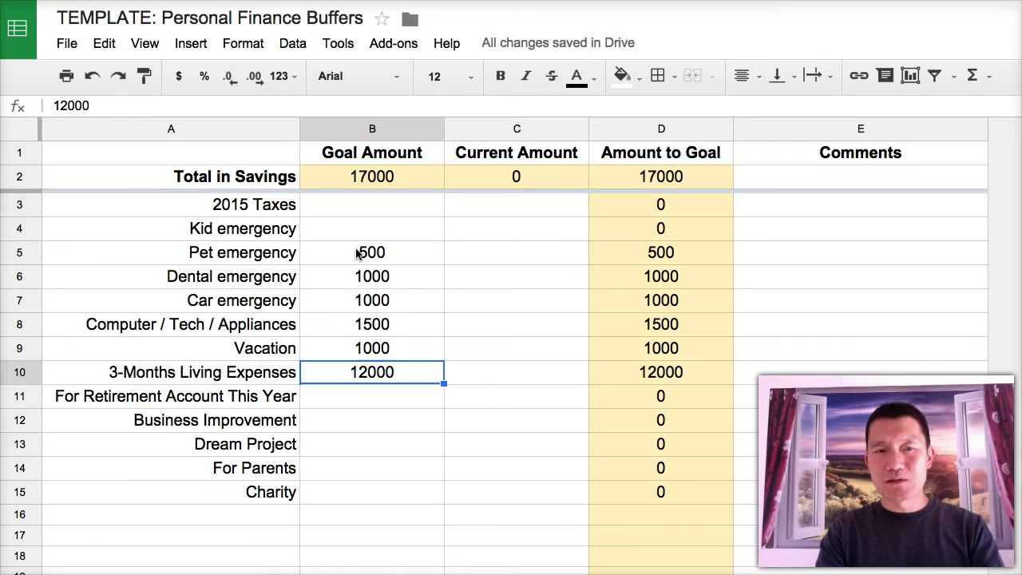
pyautogui.press('Down')
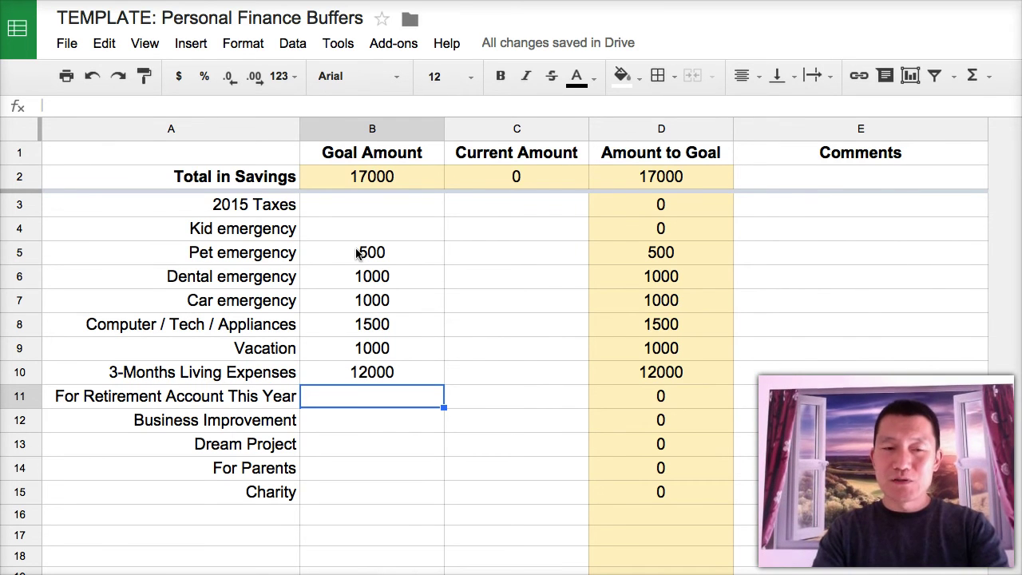
# - Set the Retirement goal to 10000 and the Business Improvement goal to 2500
pyautogui.write('10000')
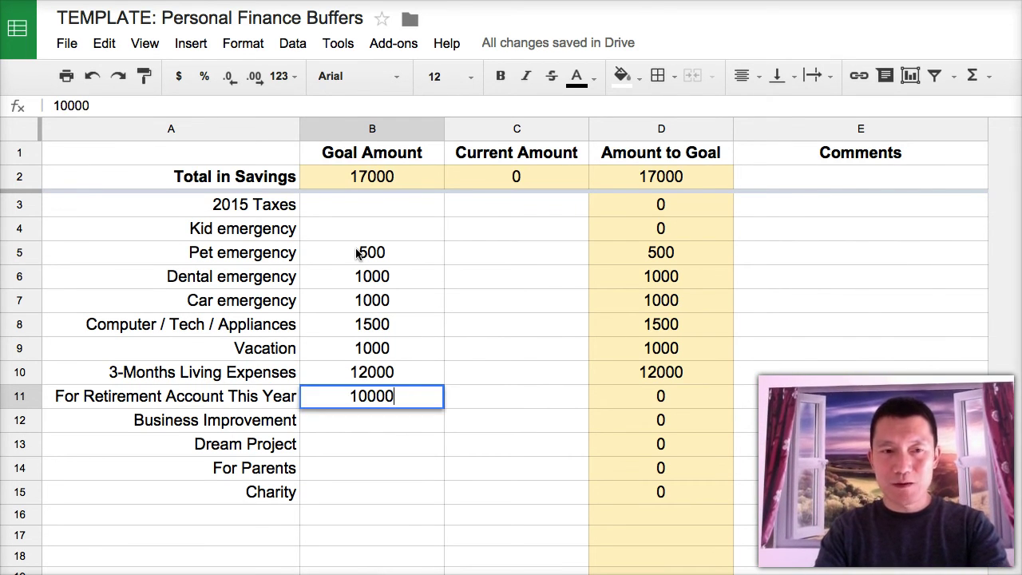
pyautogui.press('Return')
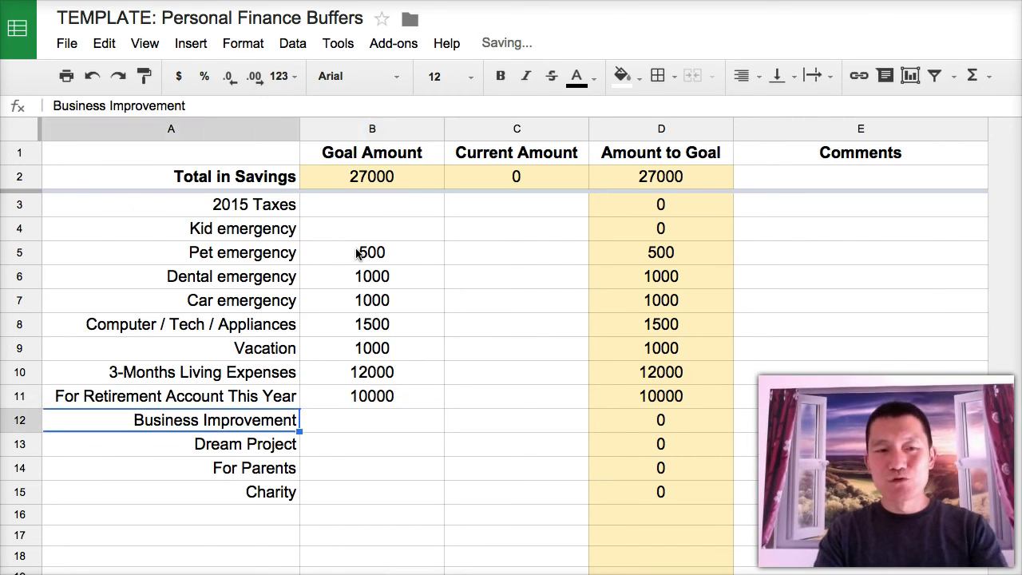
pyautogui.press('Left')
pyautogui.press('Right')
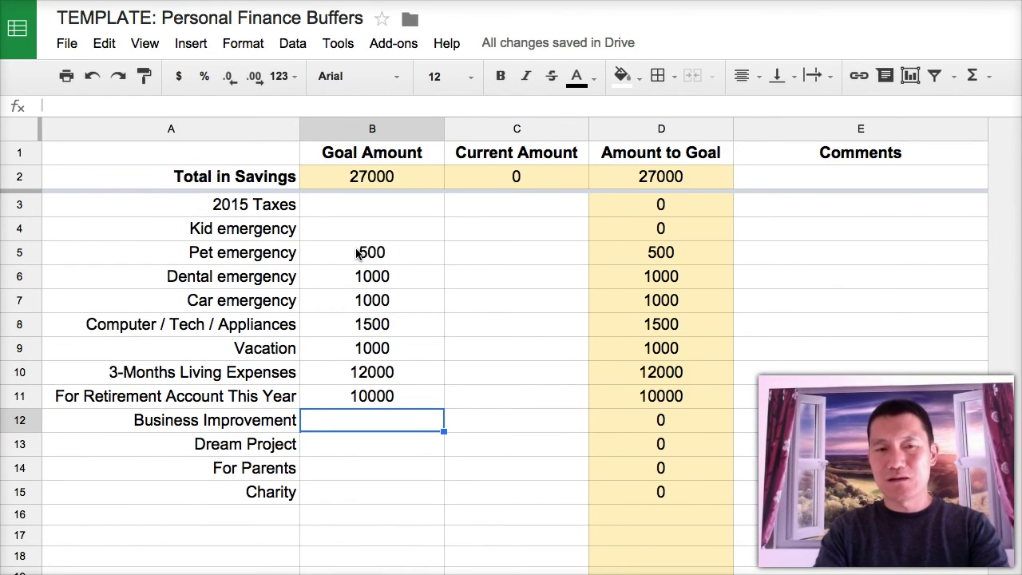
pyautogui.write('2500')
pyautogui.press('Return')
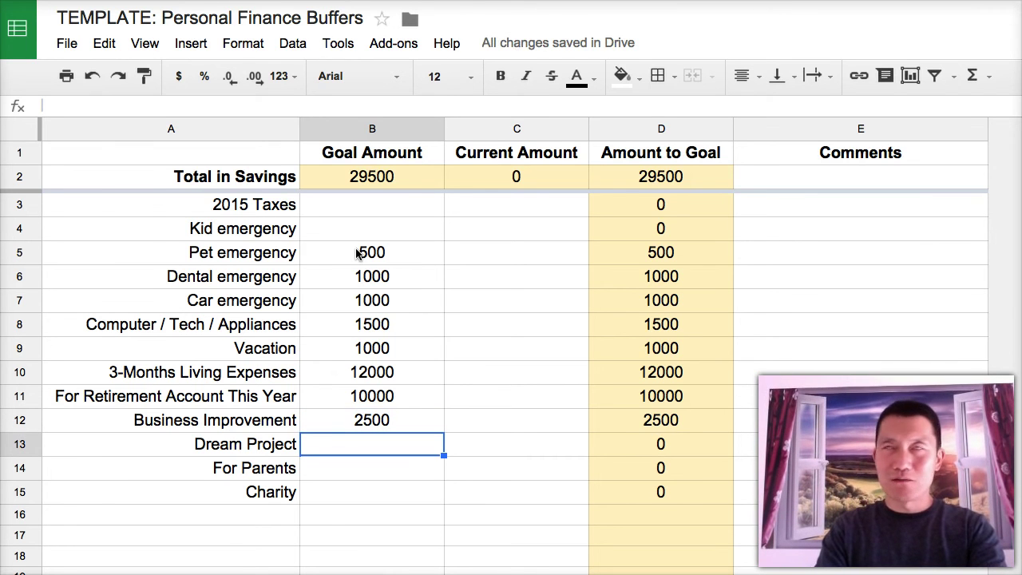
# - Fill in the 2015 Taxes goal amount of 1000 in B3
pyautogui.press('Down')
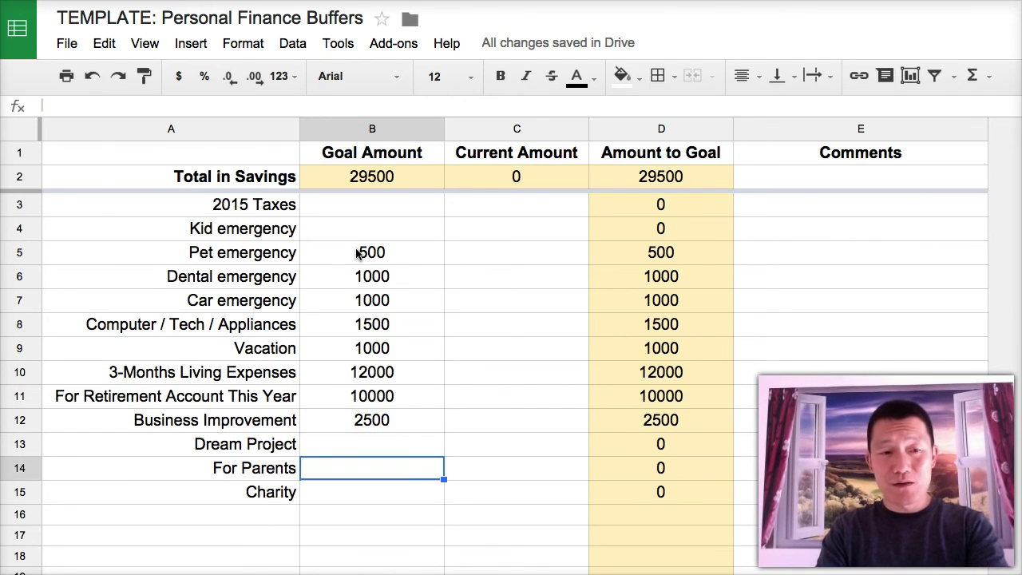
pyautogui.press('Down')
pyautogui.press('Up')
pyautogui.press('Up')
pyautogui.press('Up')
pyautogui.press('Up')
pyautogui.press('Up')
pyautogui.press('Up')
pyautogui.press('Up')
pyautogui.press('Up')
pyautogui.press('Up')
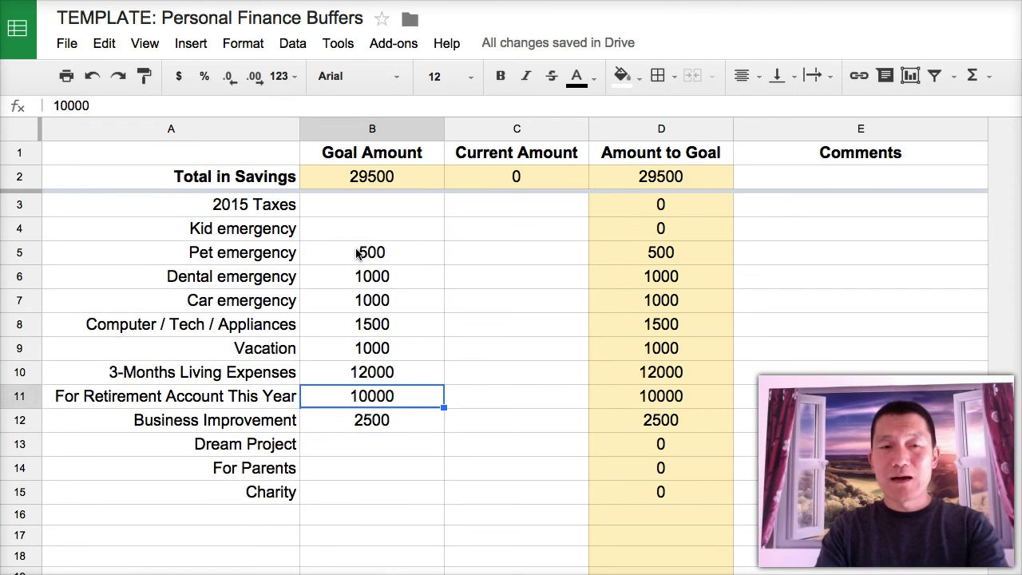
pyautogui.press('Up')
pyautogui.press('Up')
pyautogui.press('Up')
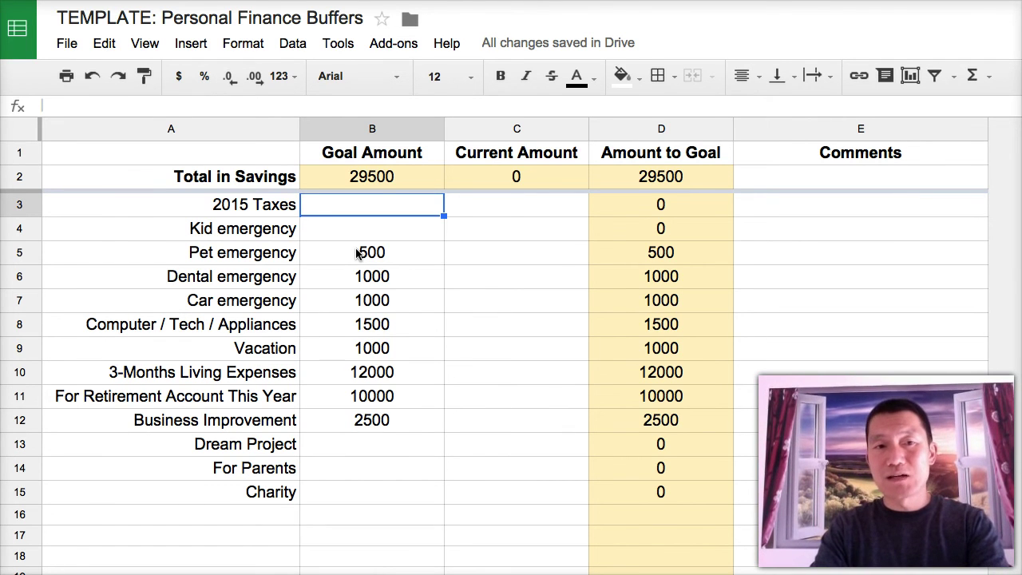
pyautogui.write('1000')
pyautogui.press('Tab')
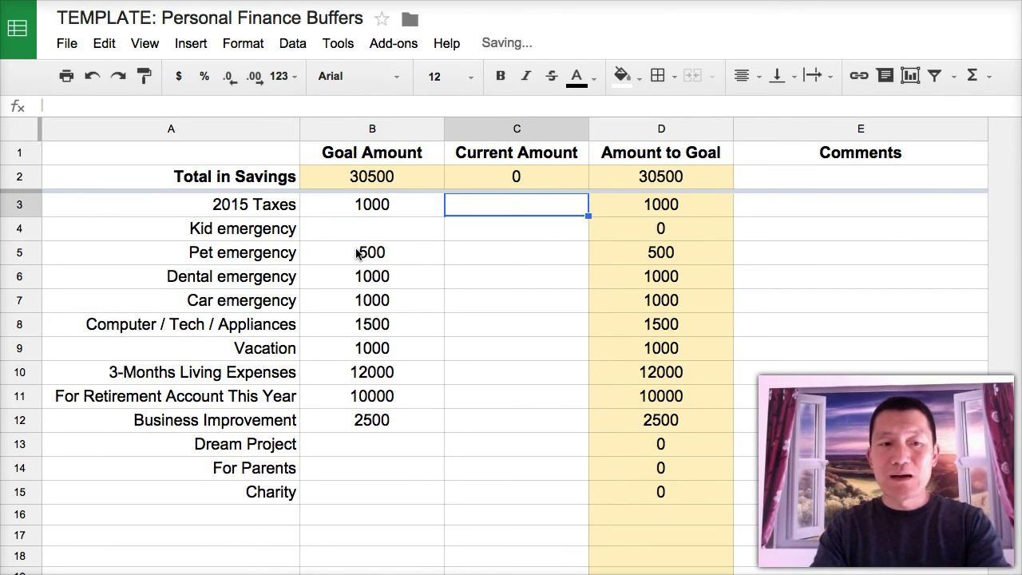
# - Check the Current Amount sum formula and enter 500 as the 2015 Taxes current amount
pyautogui.press('Up')
pyautogui.press('Down')
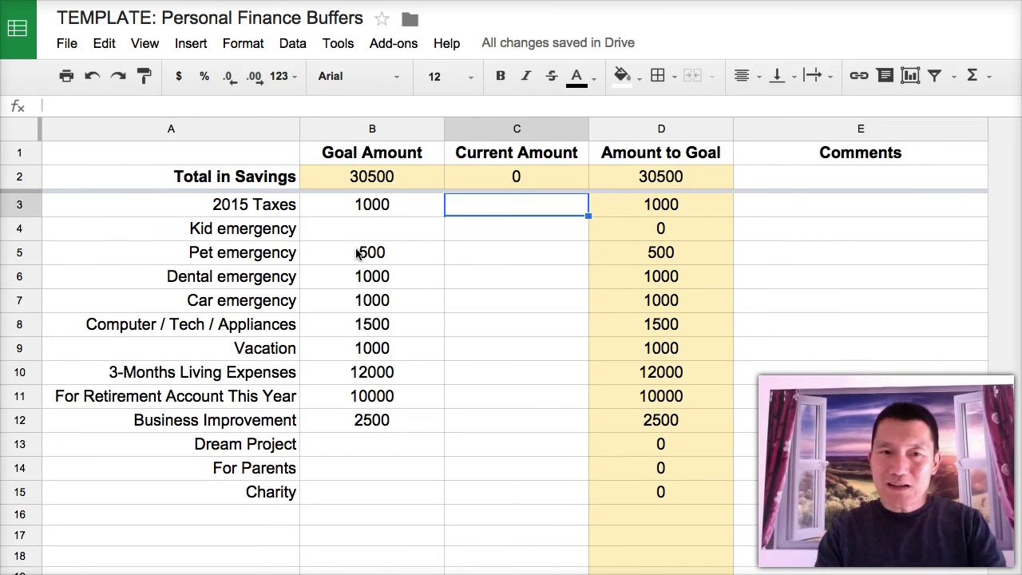
pyautogui.press('Down')
pyautogui.press('Down')
pyautogui.press('Up')
pyautogui.press('Up')
pyautogui.press('Up')
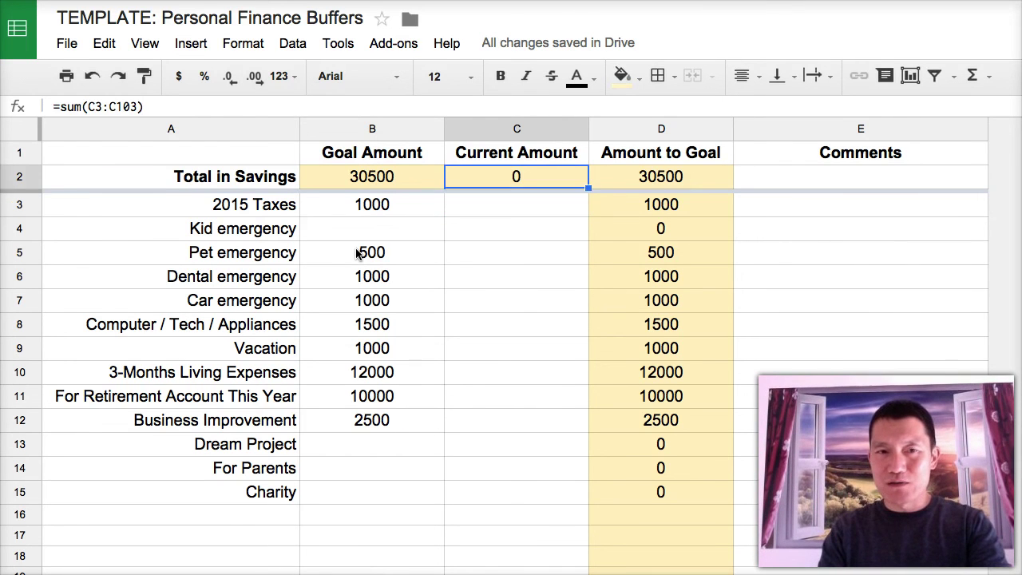
pyautogui.press('Down')
pyautogui.write('10')
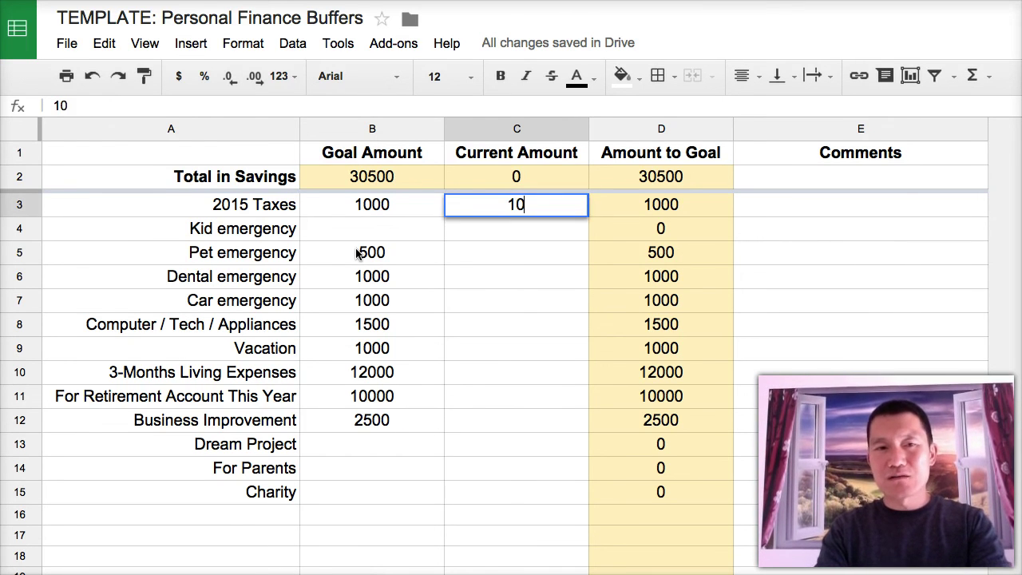
pyautogui.write('0')
pyautogui.press('BackSpace')
pyautogui.press('BackSpace')
pyautogui.press('BackSpace')
pyautogui.write('500')
pyautogui.press('Return')
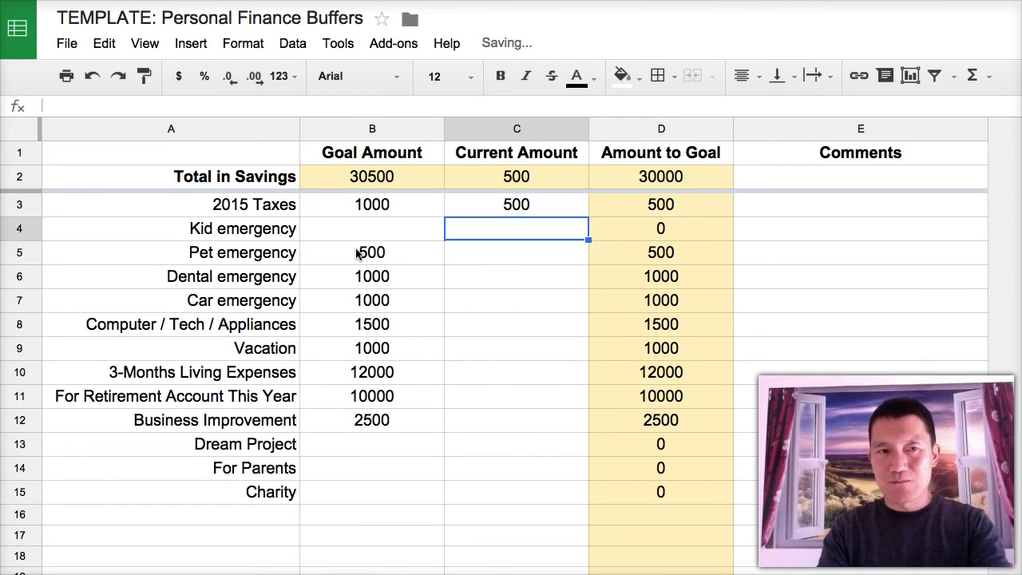
# - Enter current amounts of 50 for Pet emergency and 100 for Dental emergency
pyautogui.press('Down')
pyautogui.write('50')
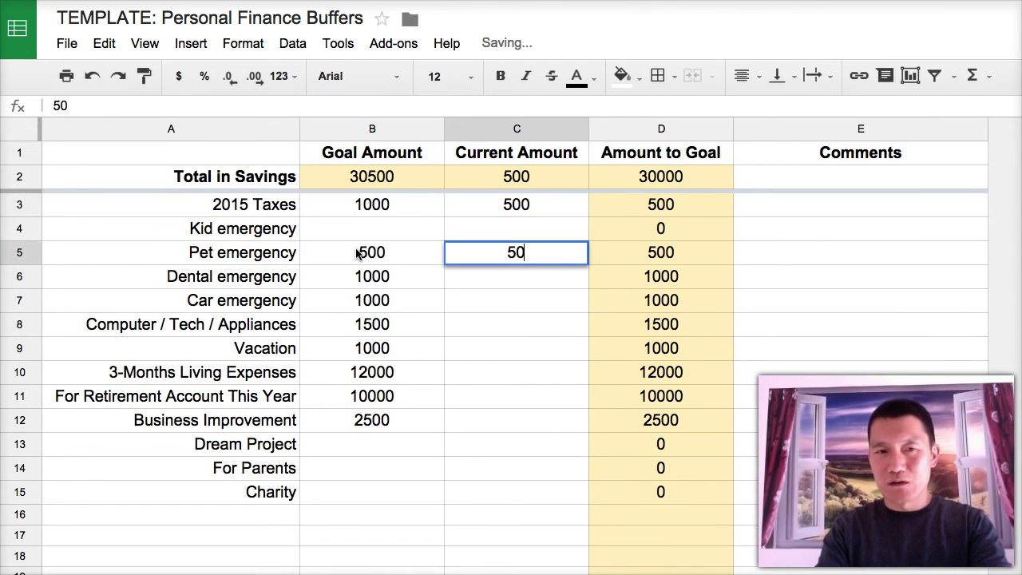
pyautogui.press('Return')
pyautogui.write('100')
pyautogui.press('Return')
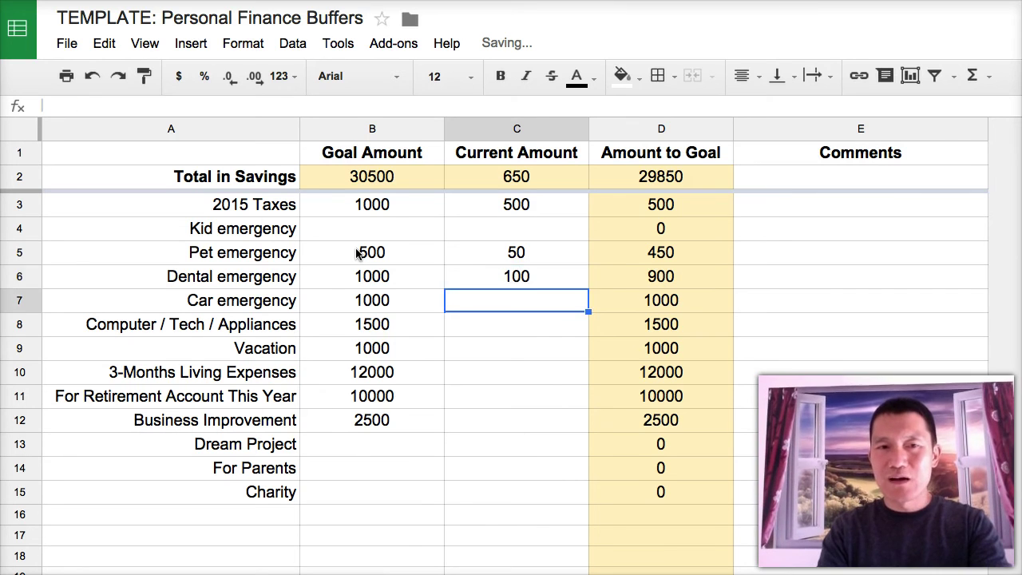
pyautogui.press('Up')
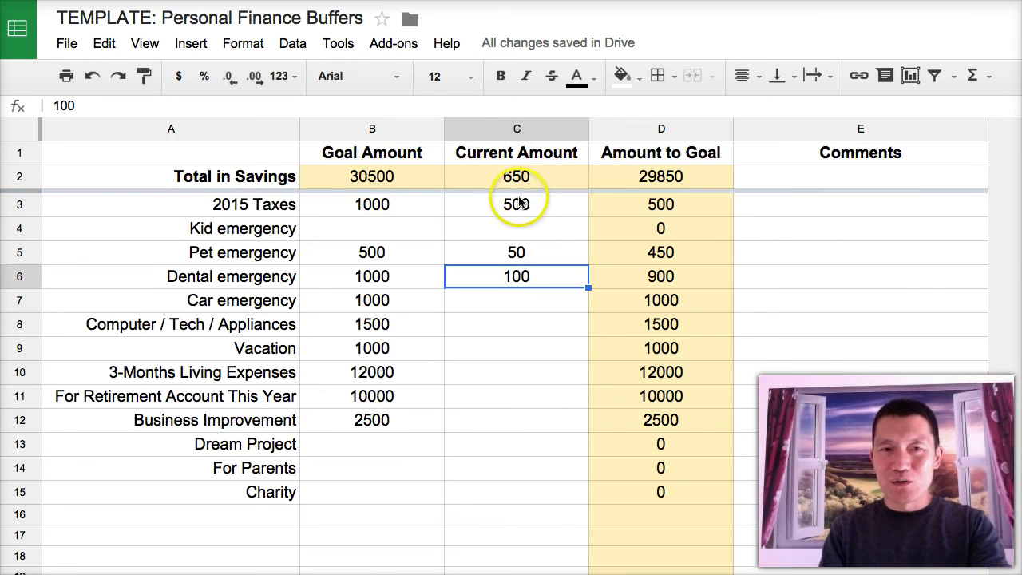
pyautogui.moveTo(518, 205); pyautogui.dragTo(515, 277)
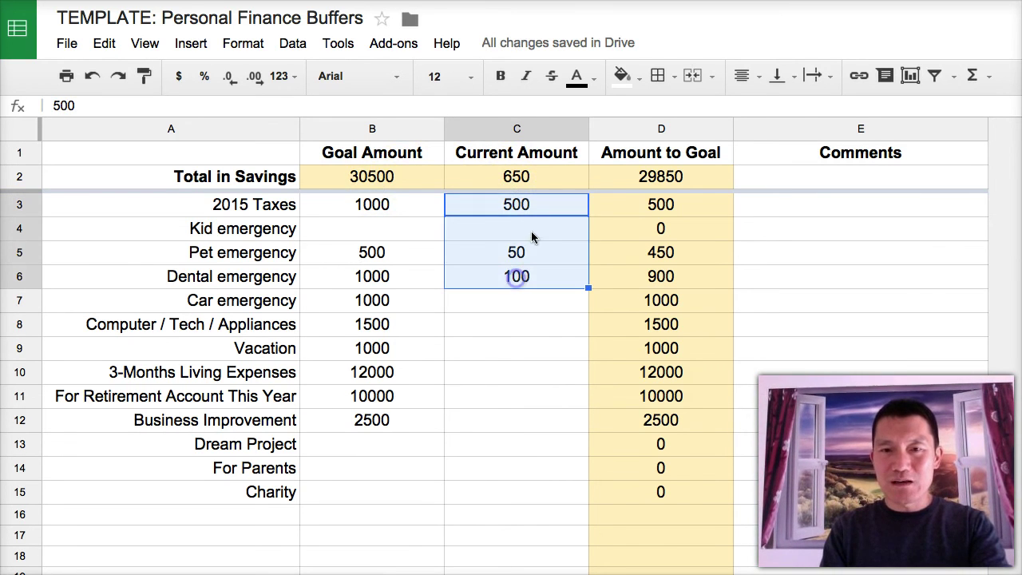
pyautogui.click(531, 252)
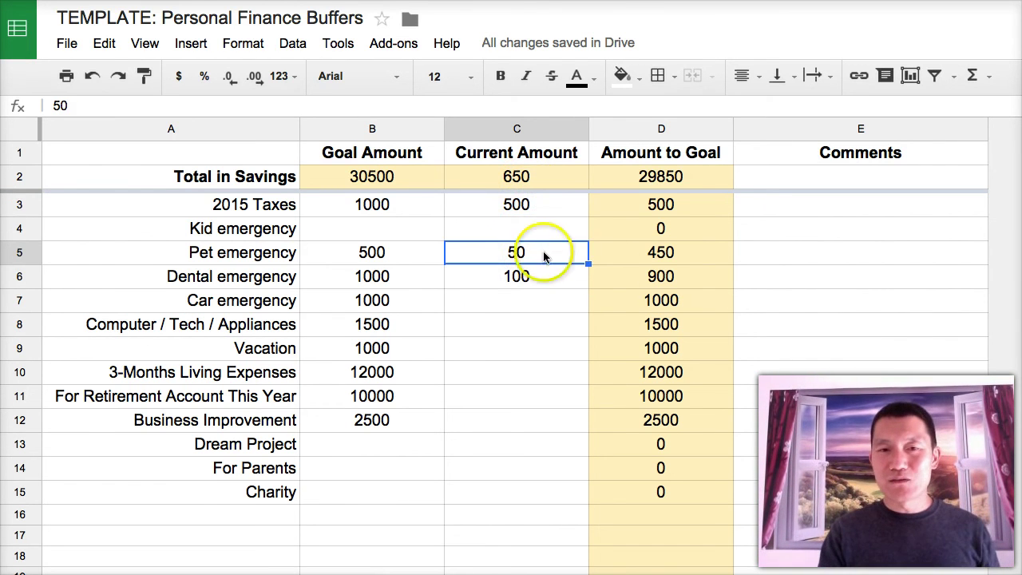
pyautogui.click(656, 251)
pyautogui.click(650, 281)
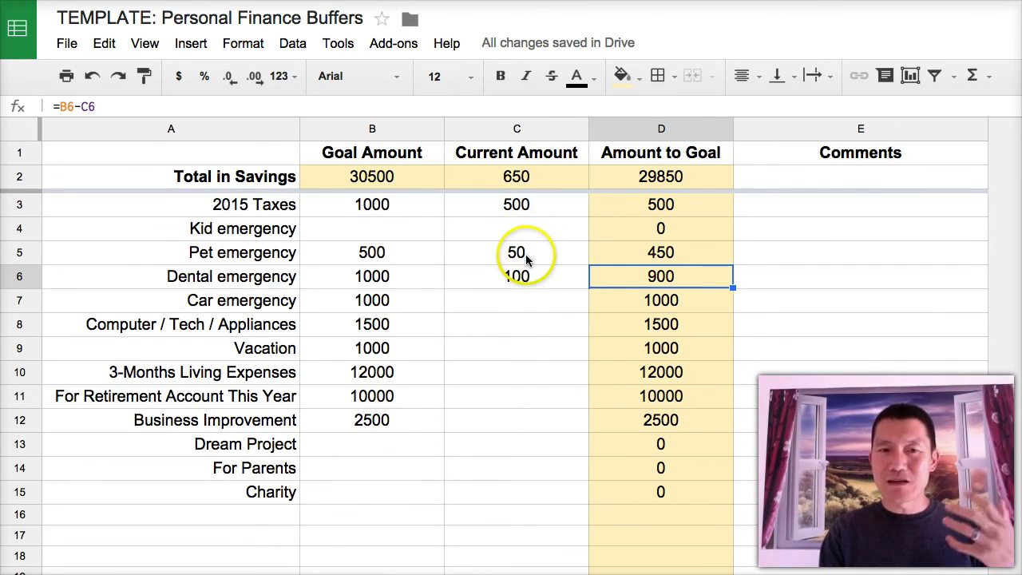
pyautogui.click(529, 257)
pyautogui.click(526, 281)
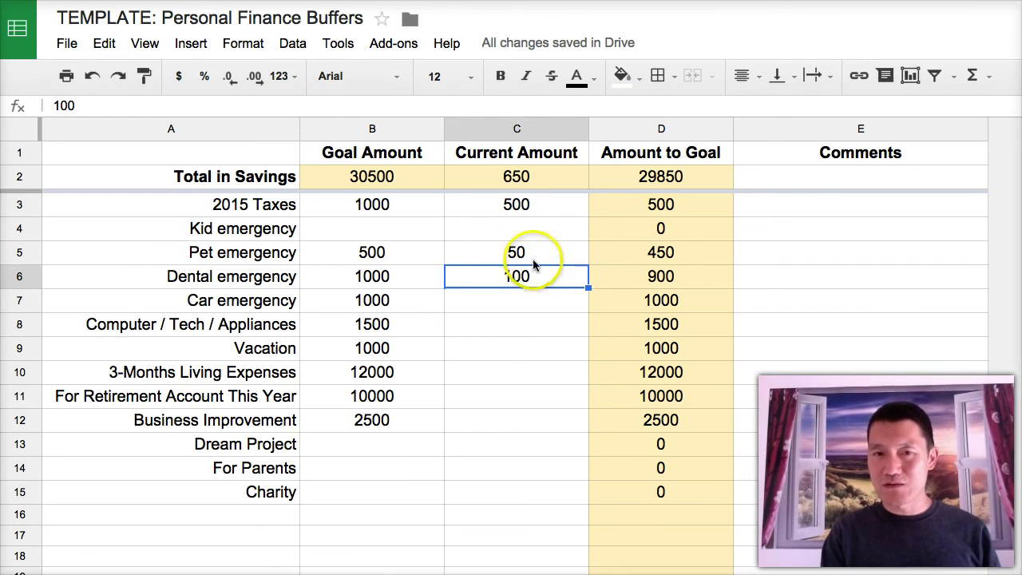
pyautogui.click(659, 253)
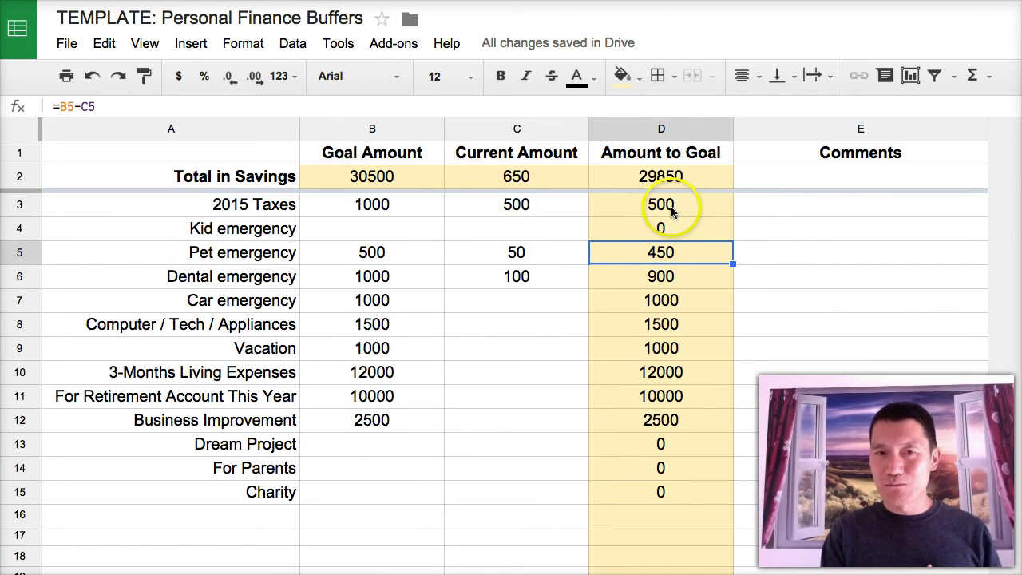
pyautogui.moveTo(671, 209); pyautogui.dragTo(675, 417)
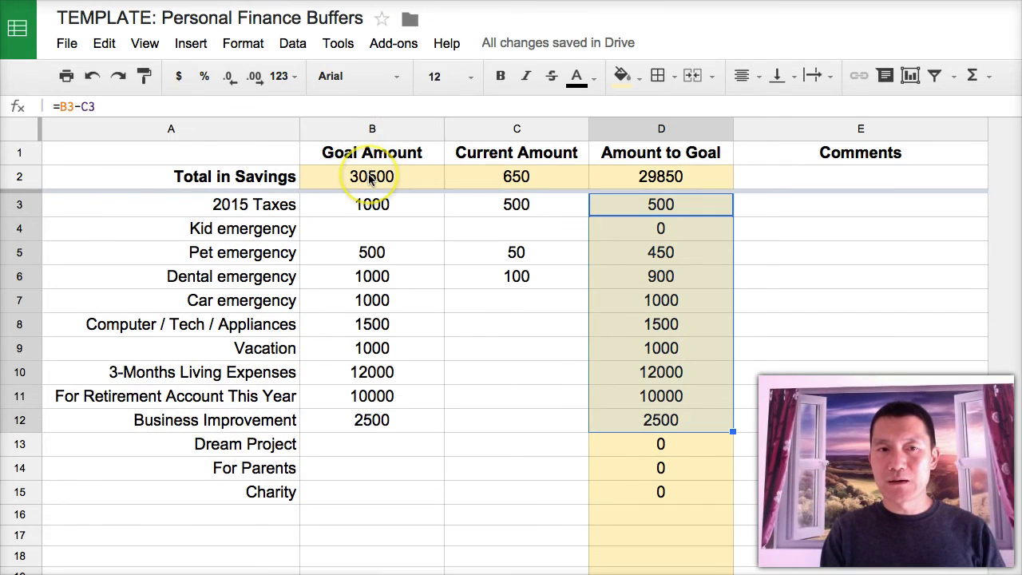
pyautogui.moveTo(370, 180); pyautogui.dragTo(654, 543)
pyautogui.click(639, 188)
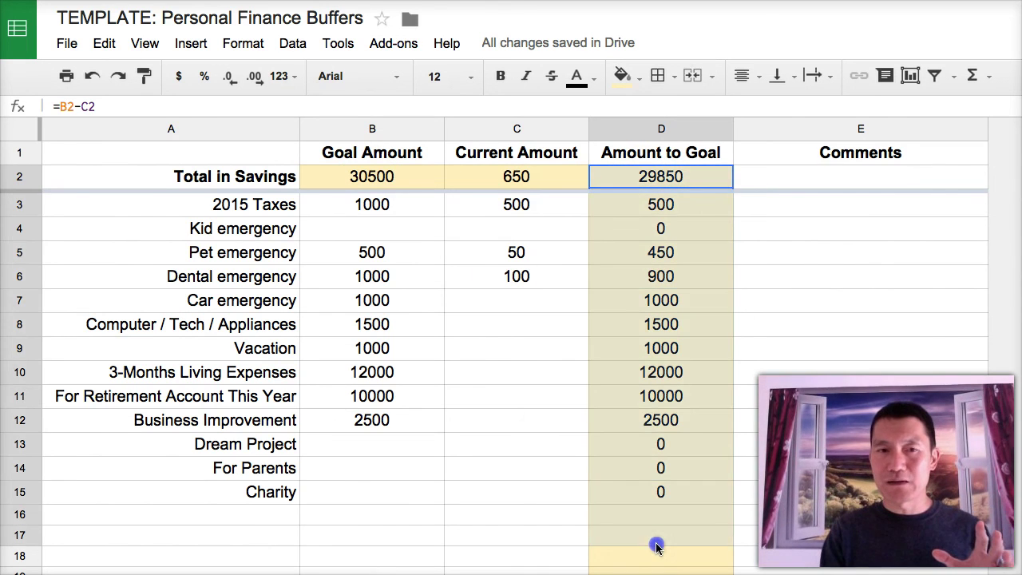
pyautogui.moveTo(275, 209); pyautogui.dragTo(522, 493)
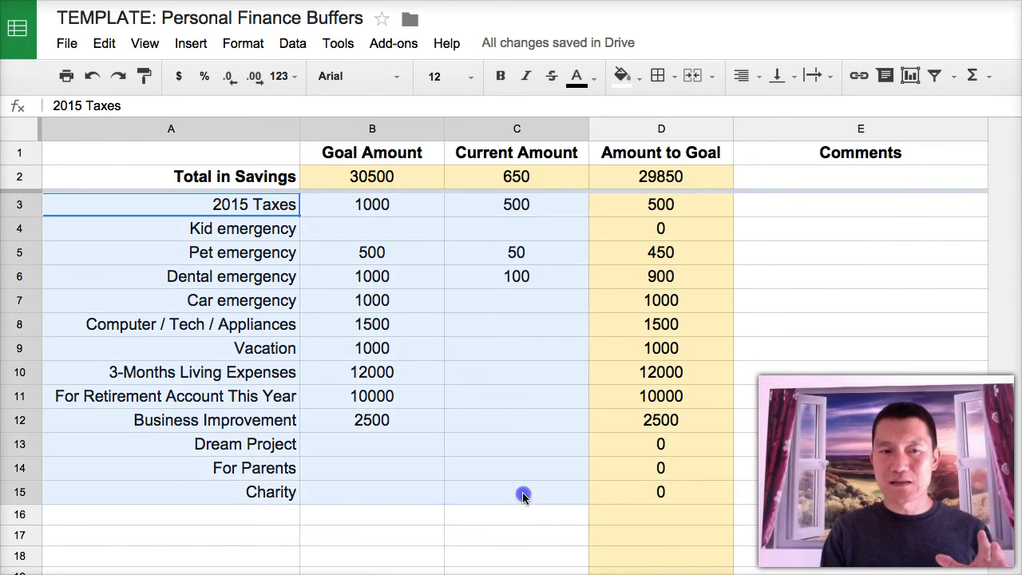
pyautogui.click(484, 317)
pyautogui.moveTo(811, 209); pyautogui.dragTo(798, 491)
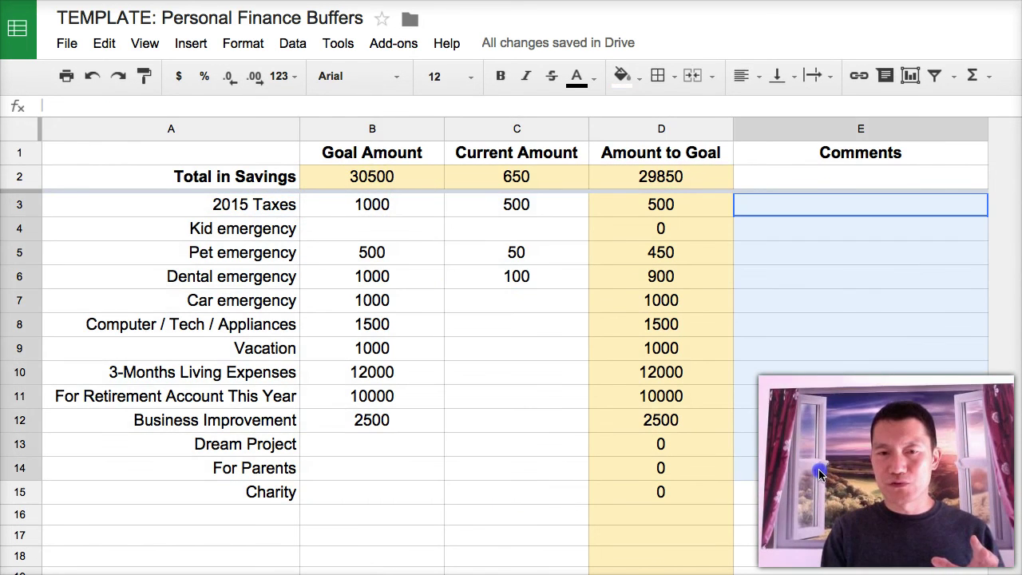
pyautogui.click(396, 279)
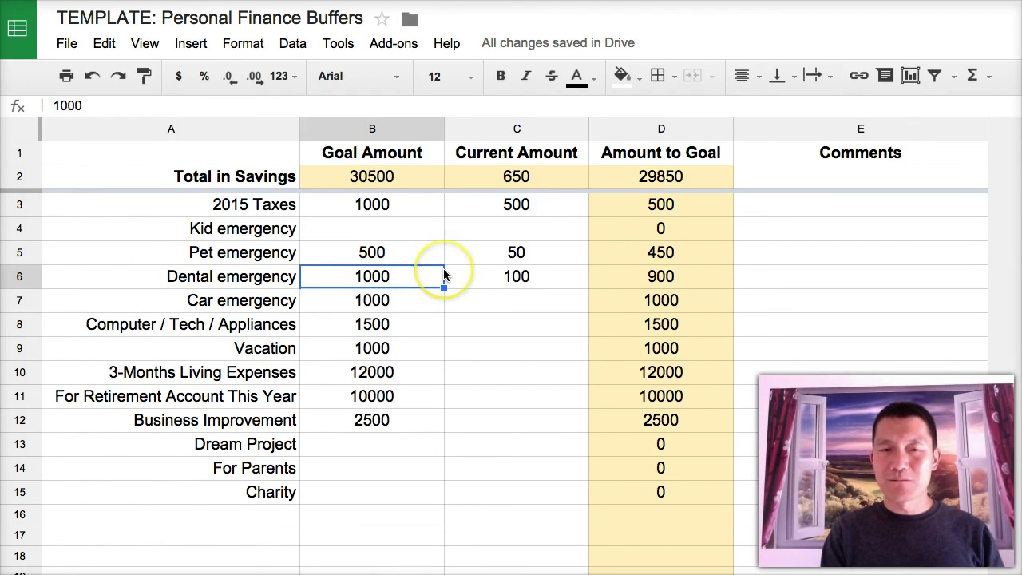